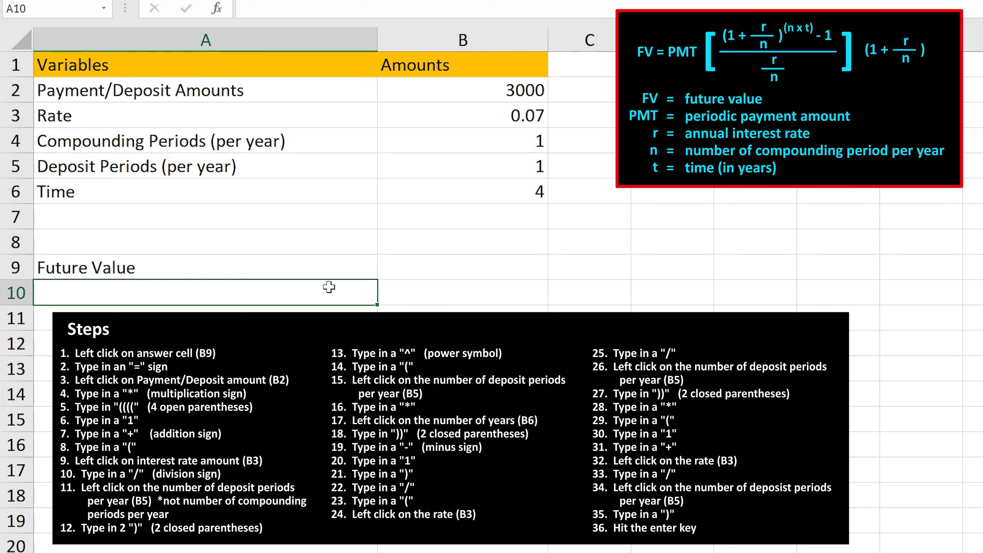
Start the Future Value formula in cell B9 with the payment multiplied by the growth base: =B2*((((1+(B3/B5)).
click(418, 271)
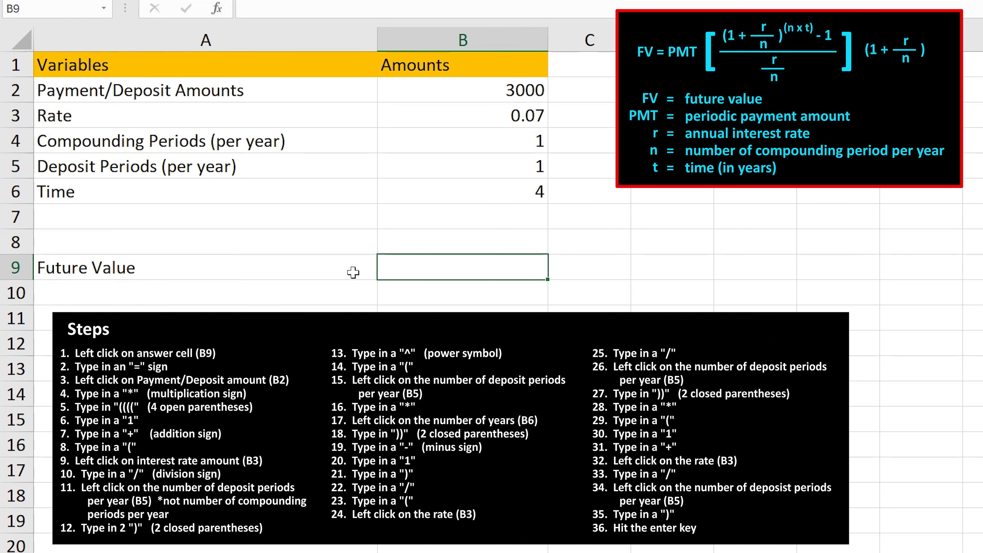
text(=)
click(425, 95)
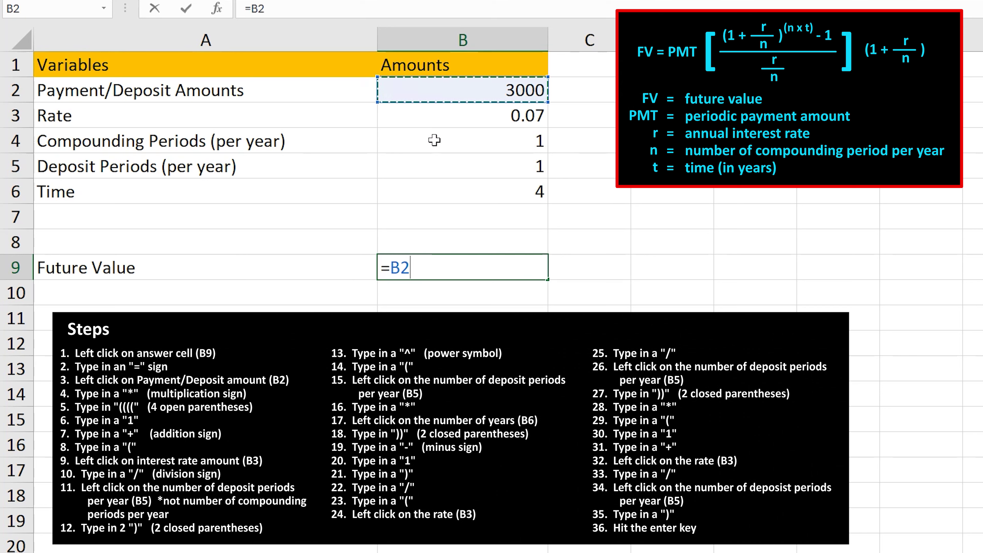
text(*)
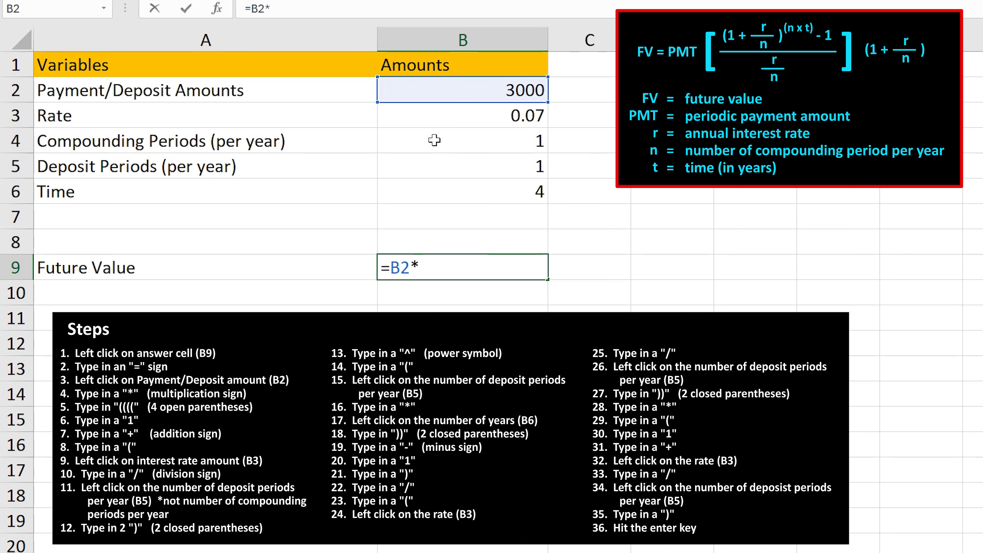
text(((((1)
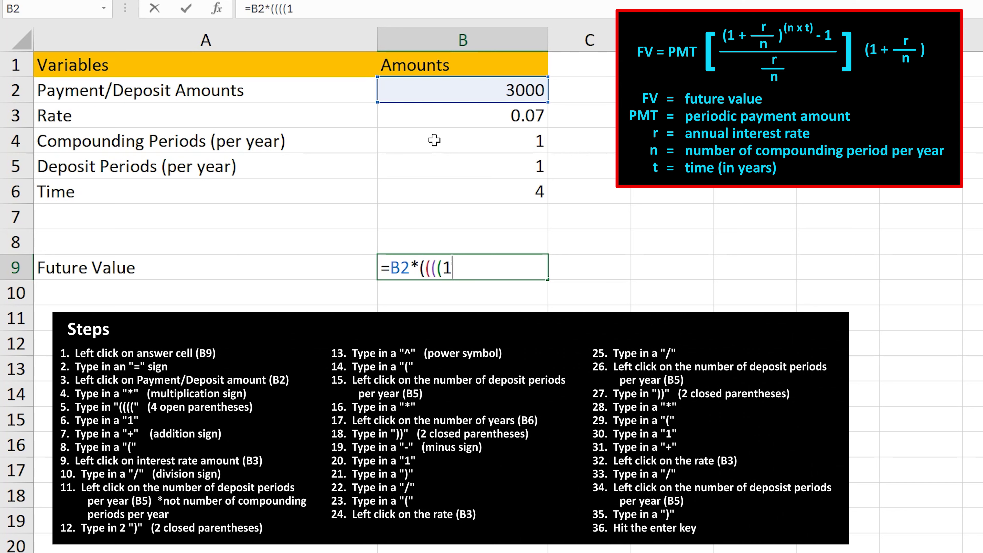
text(+()
click(451, 115)
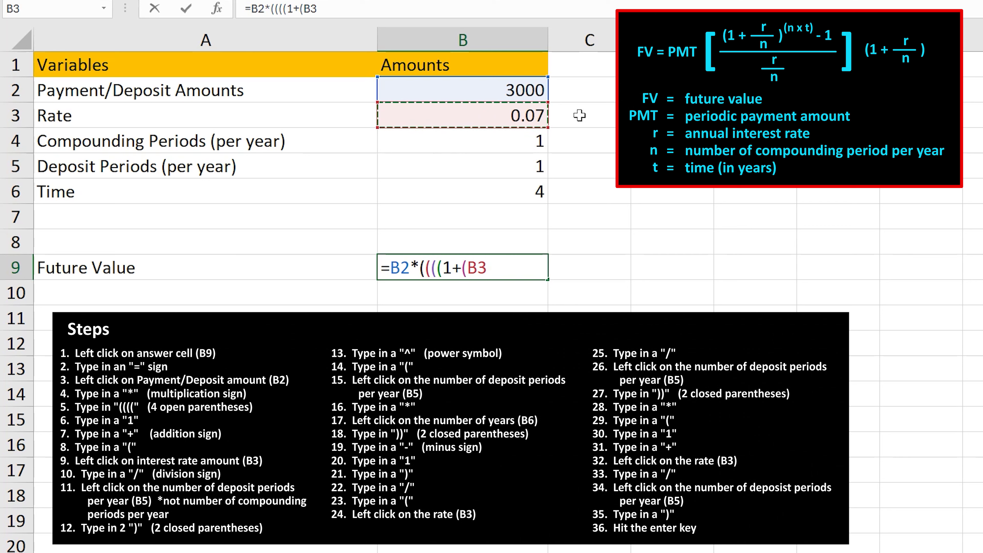
text(/)
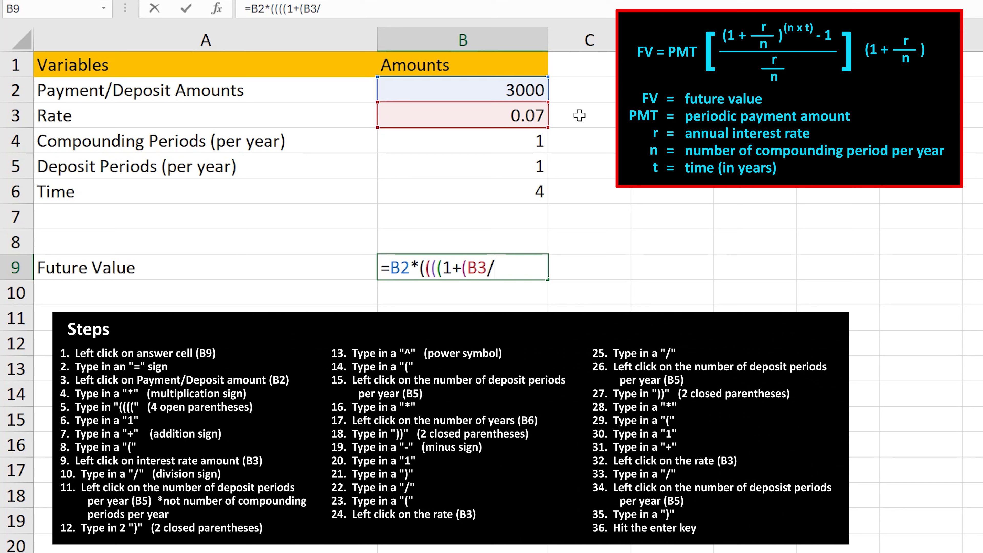
click(490, 165)
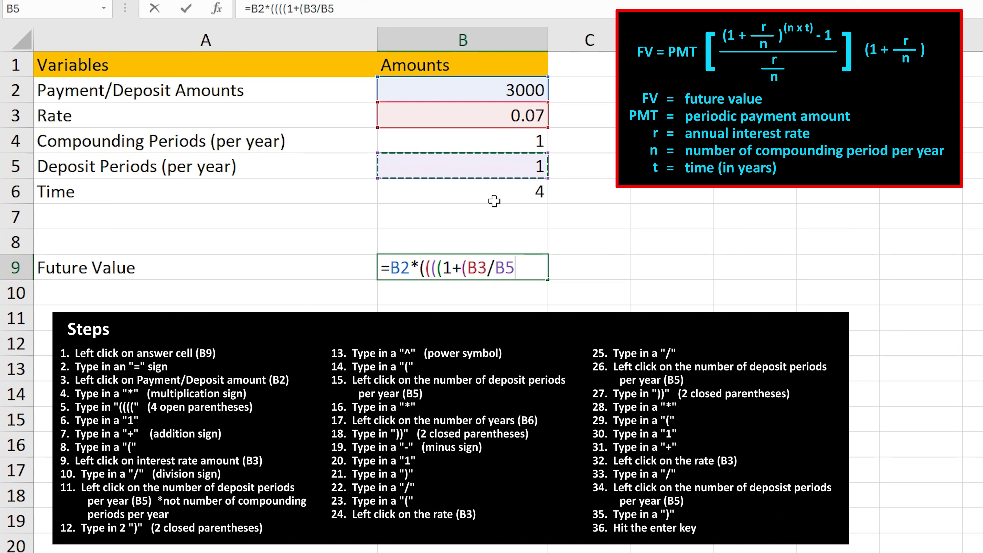
text()))
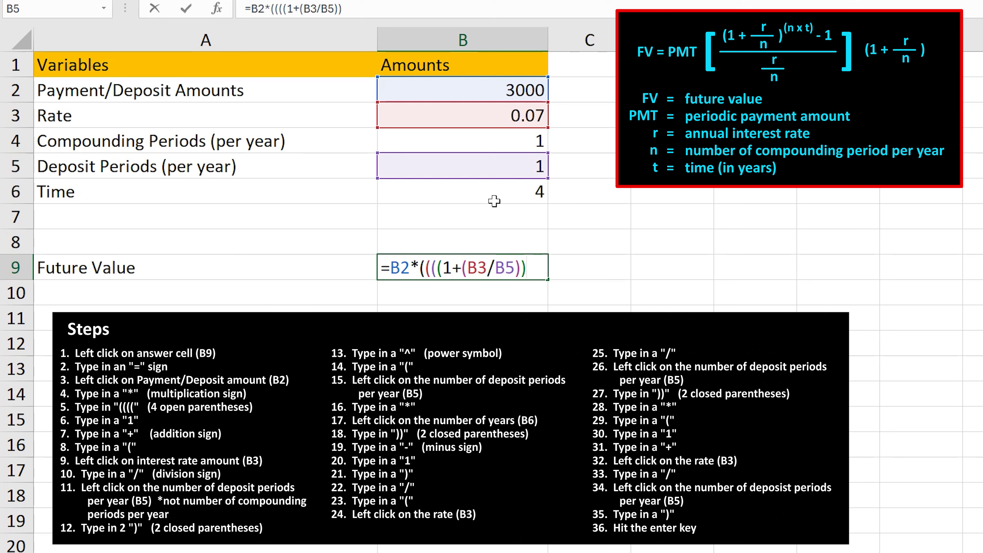
Extend the B9 formula with the exponent of deposit periods times years and subtract one: ^(B5*B6))-1).
text(^()
click(496, 167)
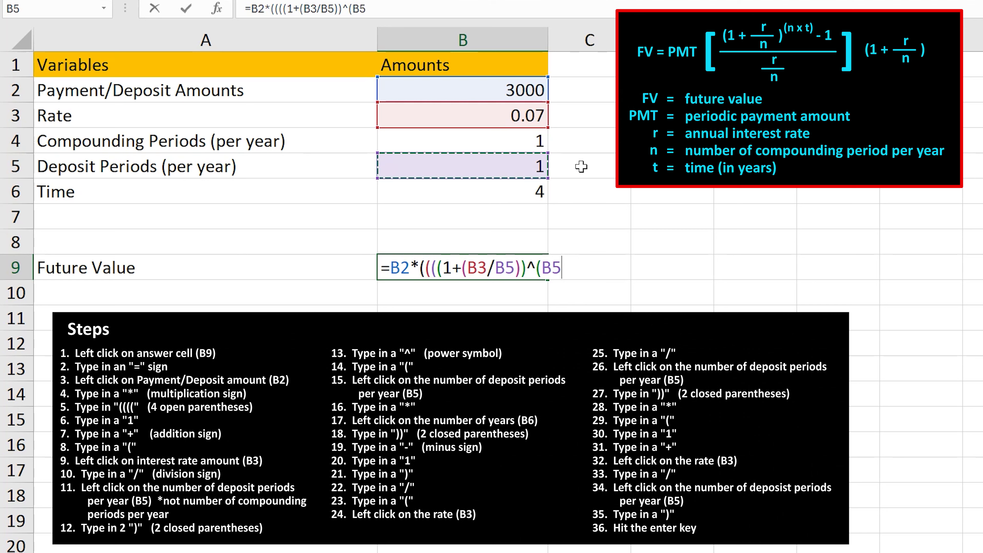
text(*)
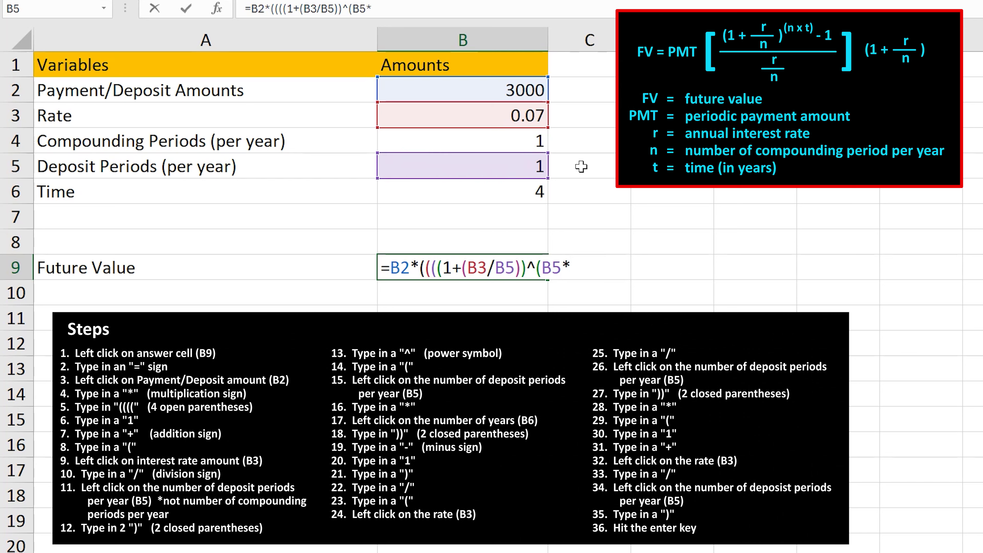
click(504, 195)
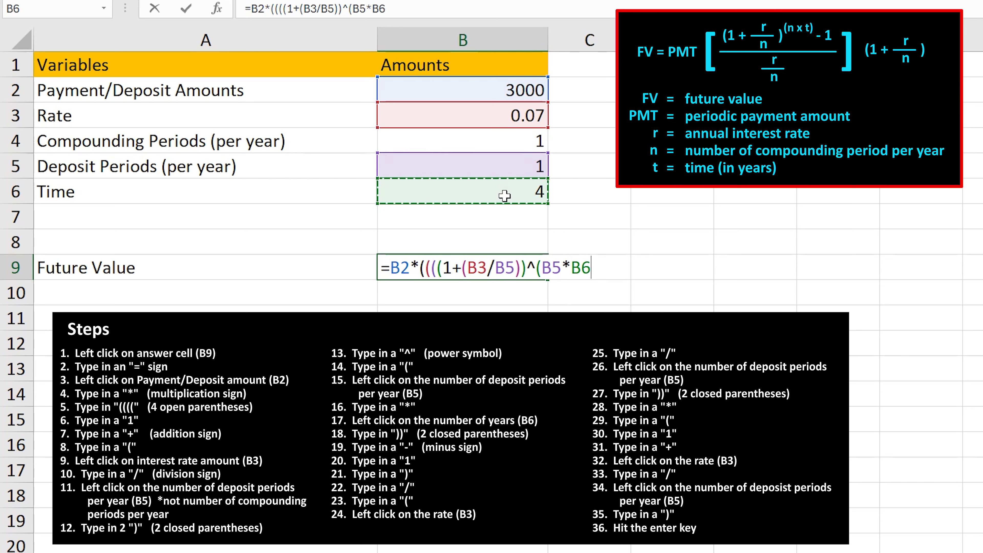
text()))
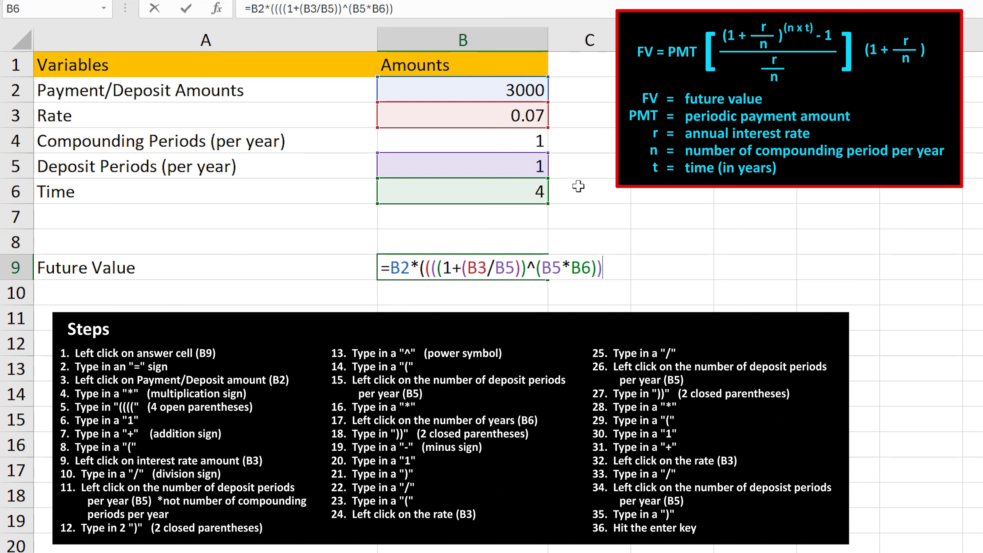
text(-1))
Add the divisor of rate over deposit periods to the B9 formula: /(B3/B5)).
text(/()
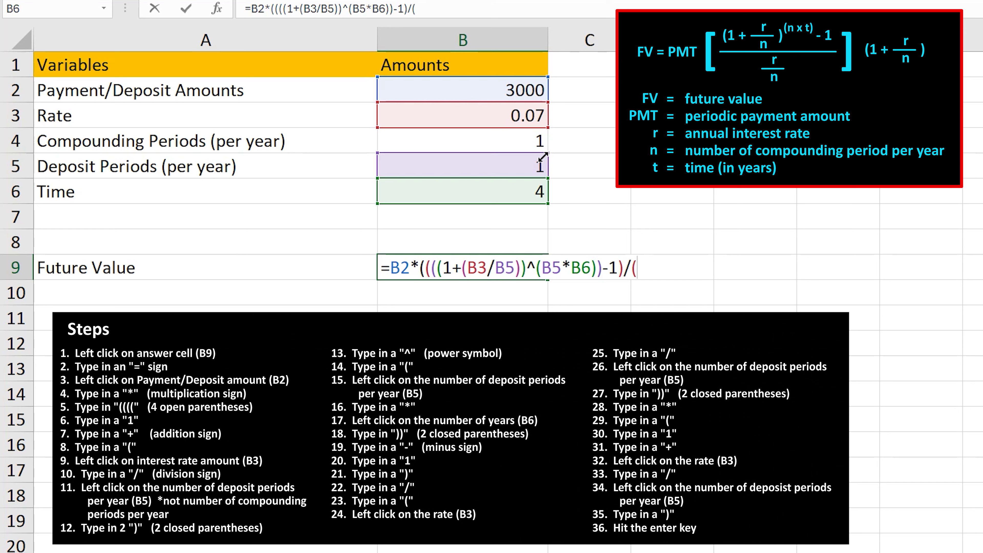
click(479, 114)
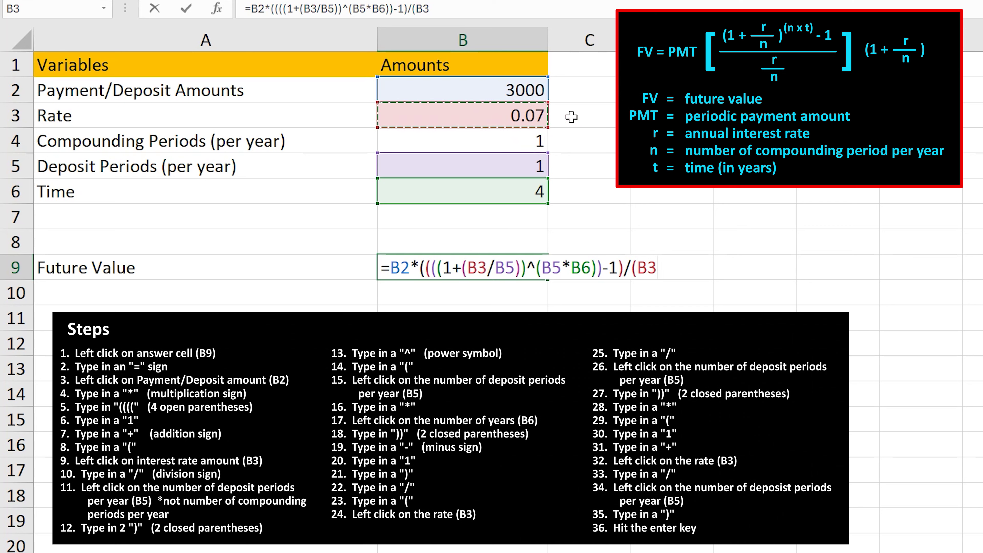
text(/)
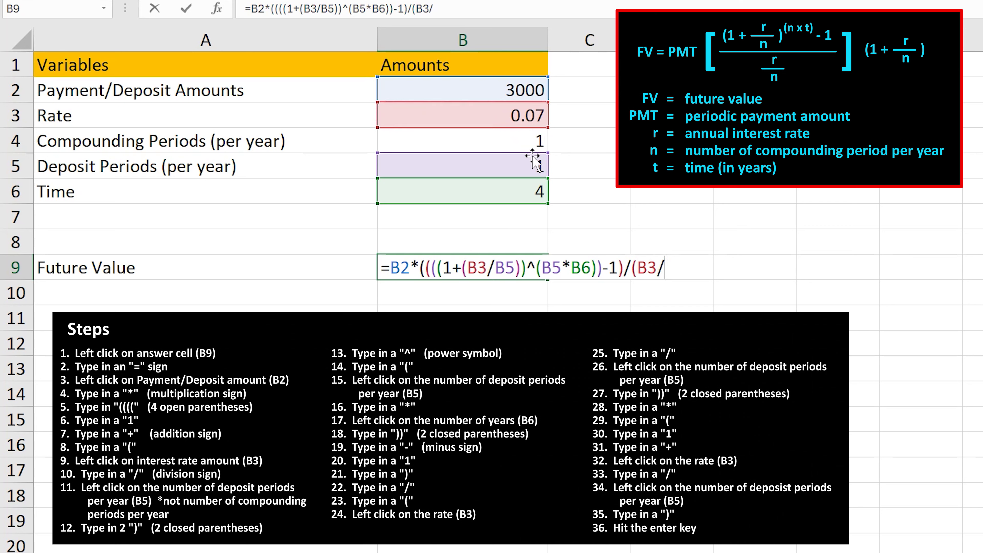
click(515, 167)
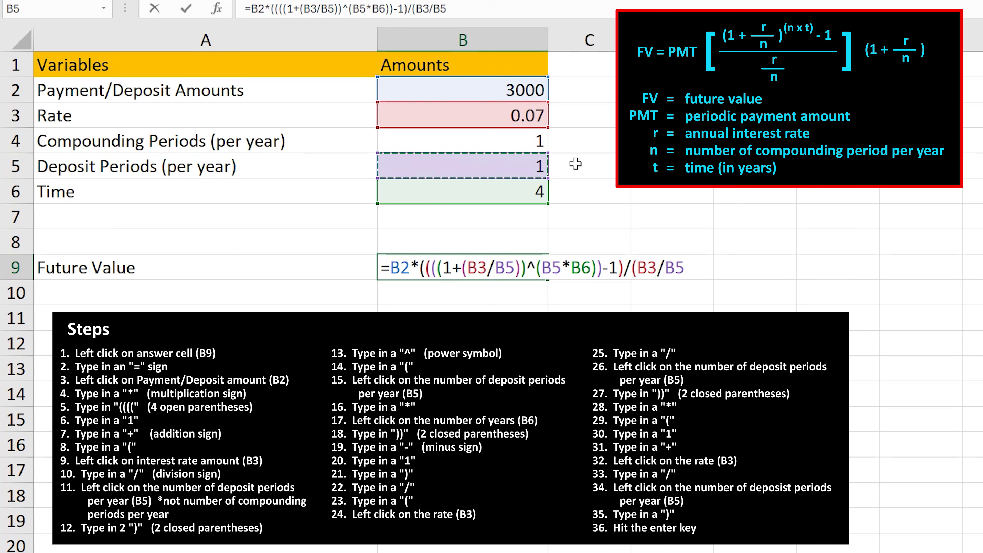
text()))
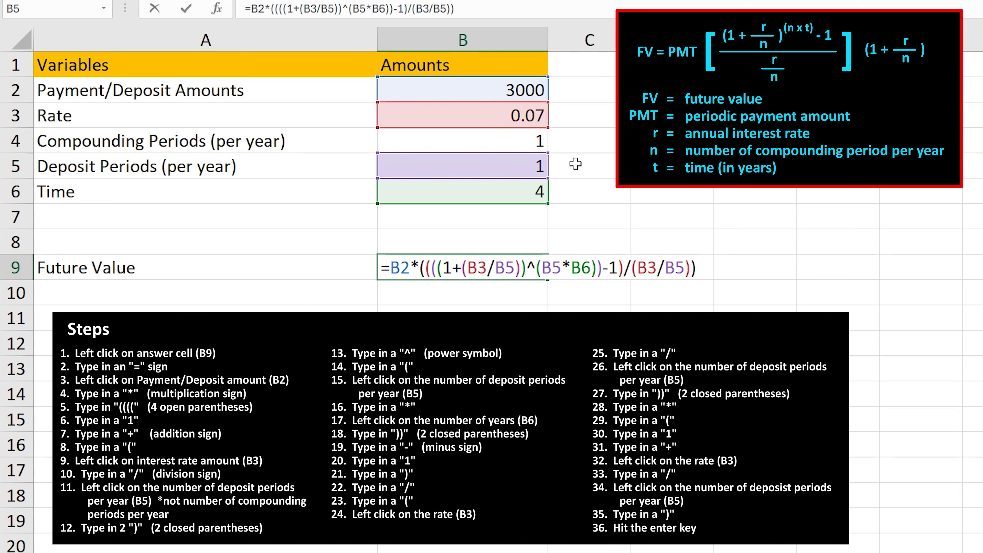
Complete the B9 formula with the annuity-due factor *(1+B3/B5) and commit it.
text(*(1+)
click(518, 116)
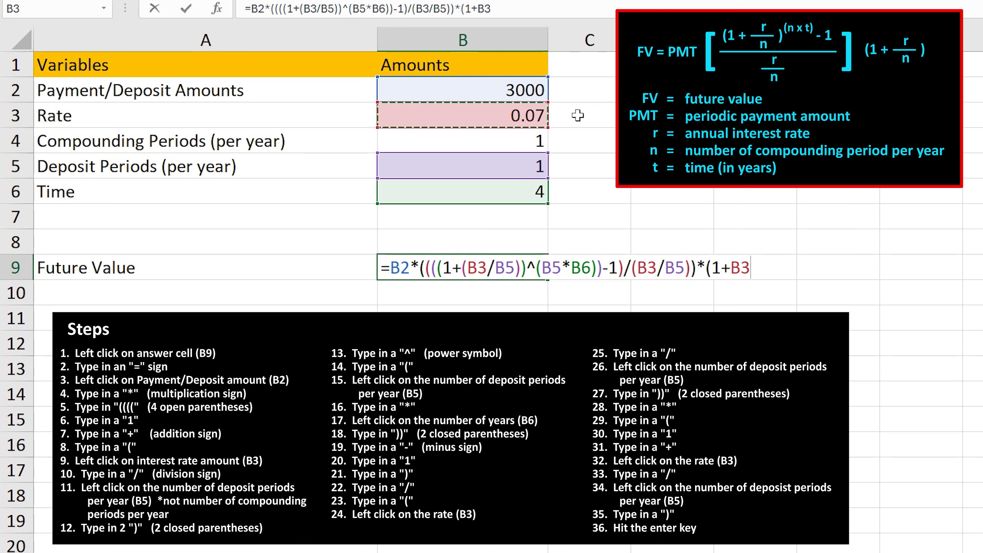
text(/)
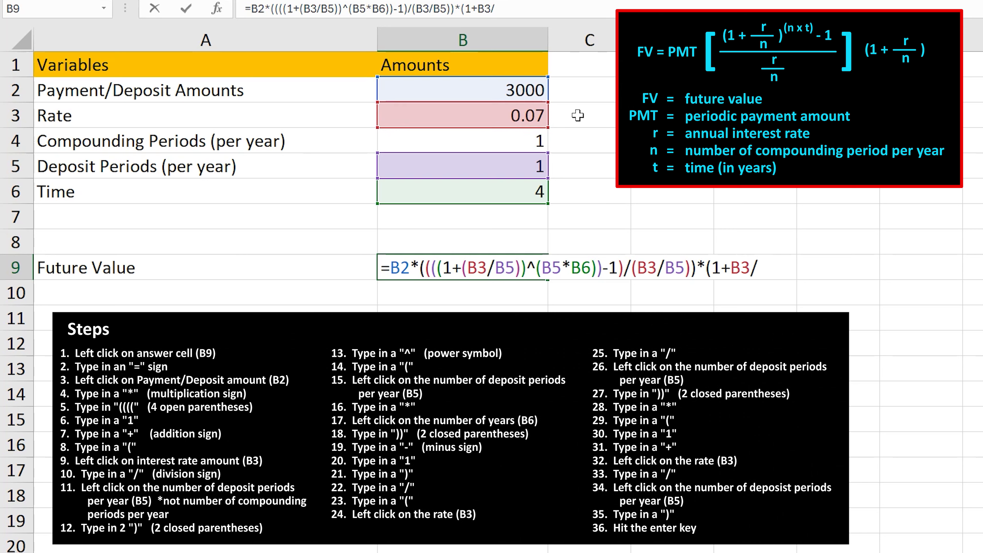
click(515, 166)
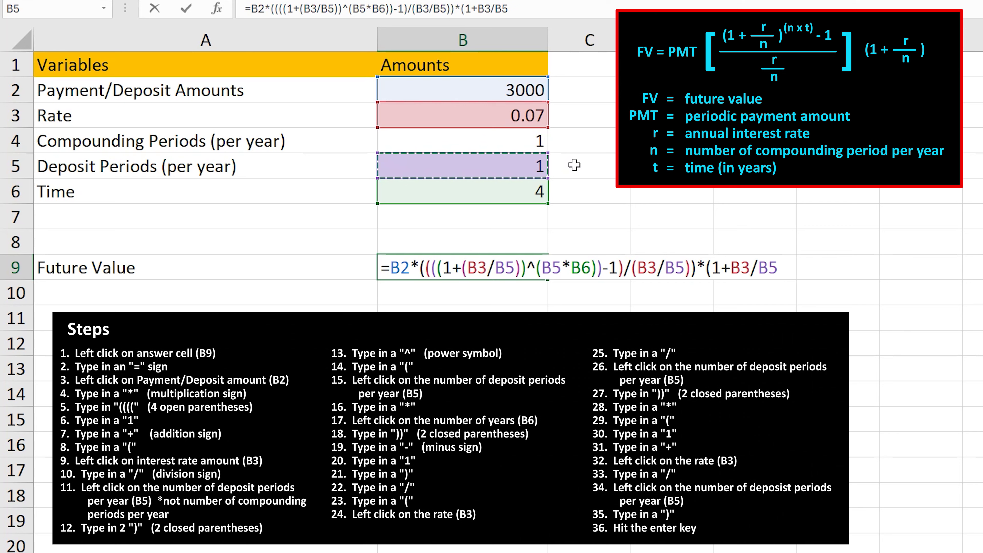
text())
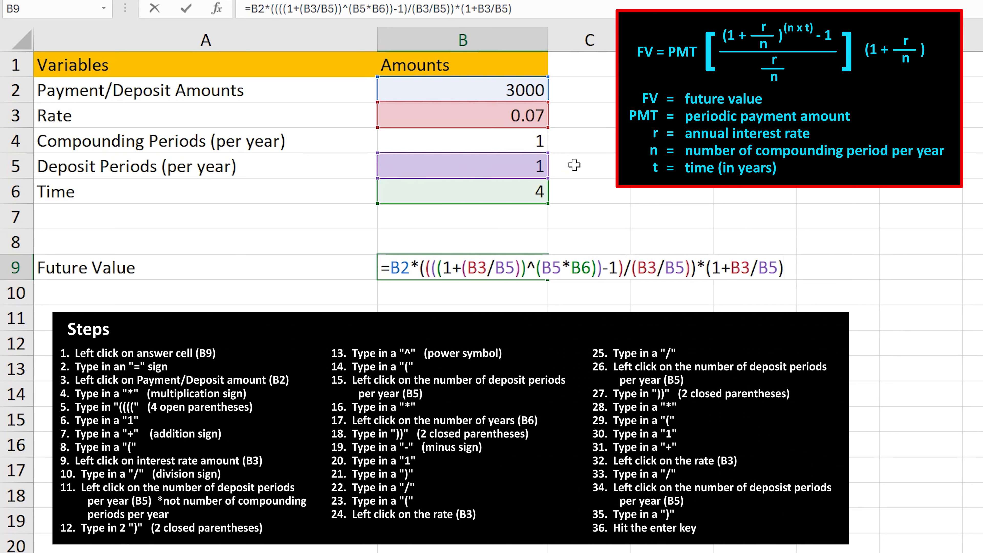
key(Return)
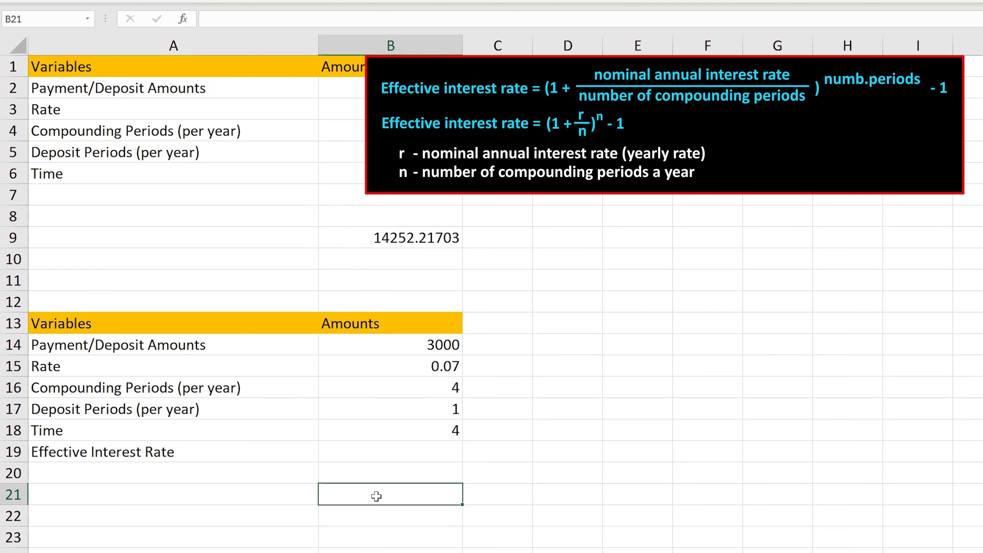
Calculate the Effective Interest Rate in cell B19 with the formula =((1+(B15/B16))^B16)-1.
click(388, 446)
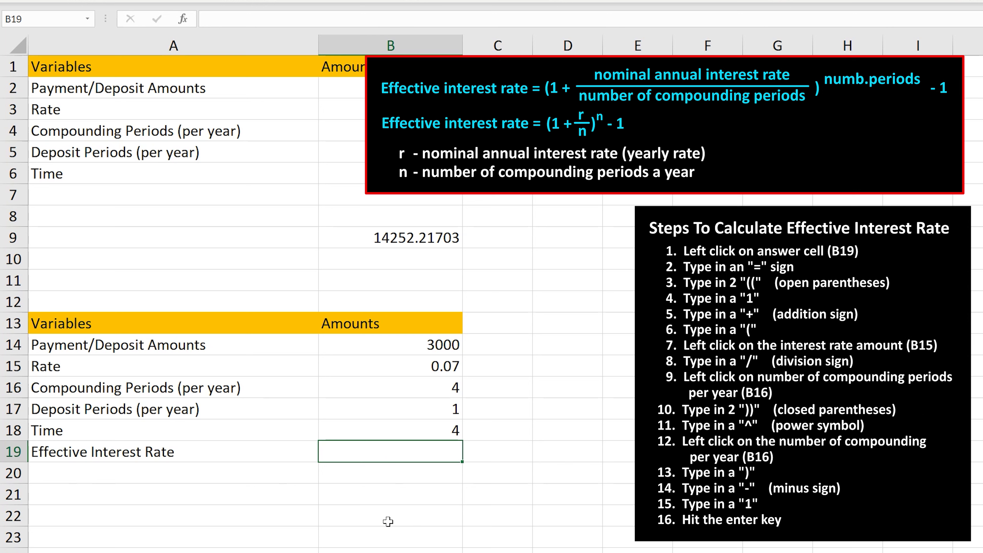
text(=((1)
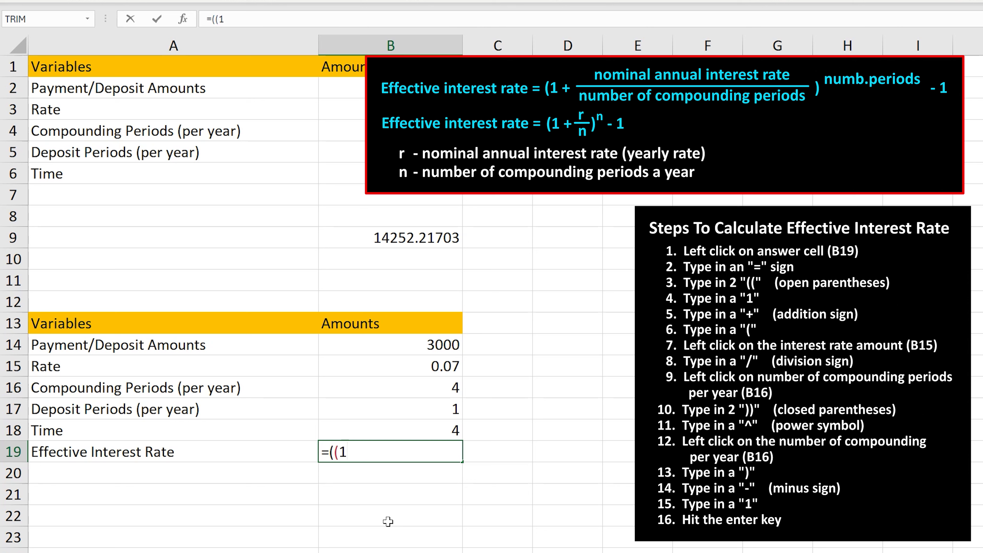
text(+()
click(398, 368)
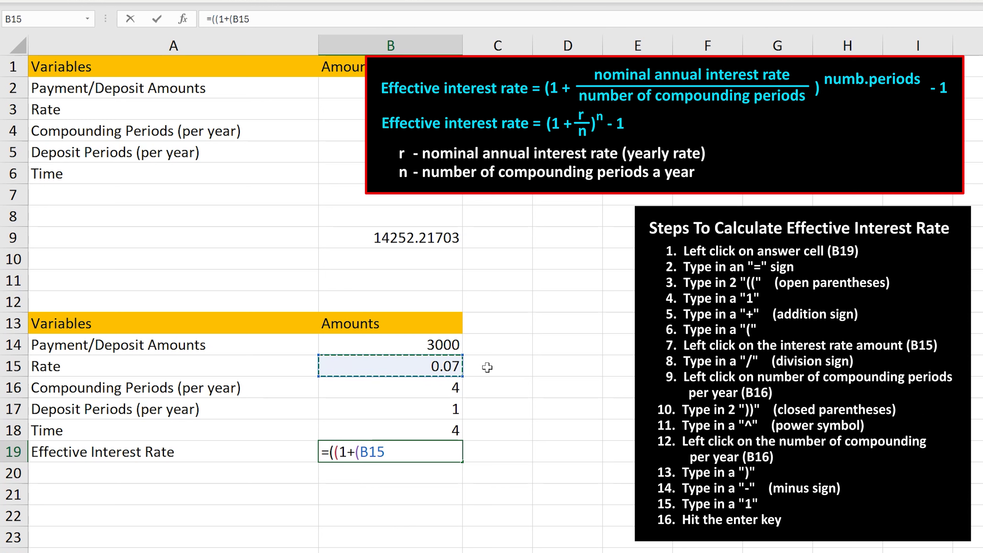
text(/)
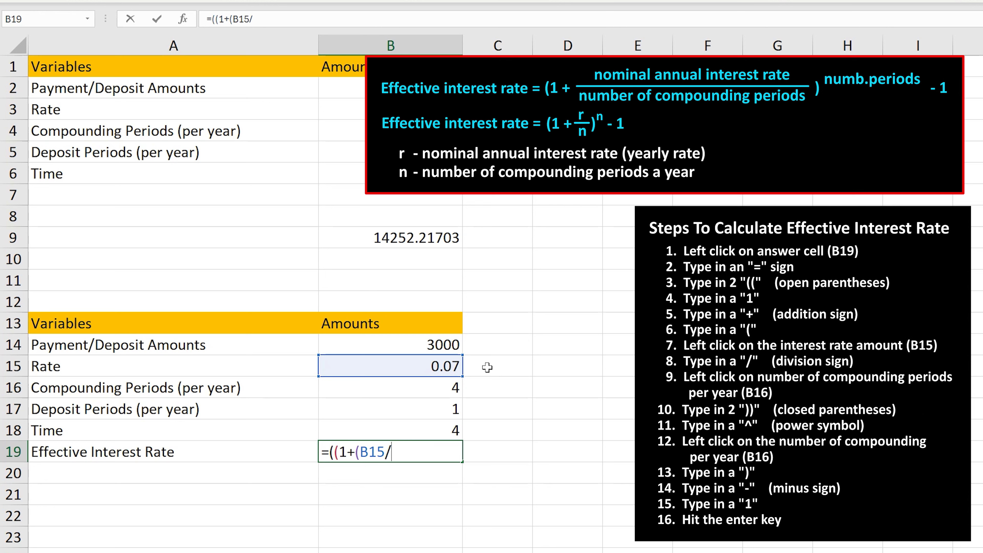
click(434, 389)
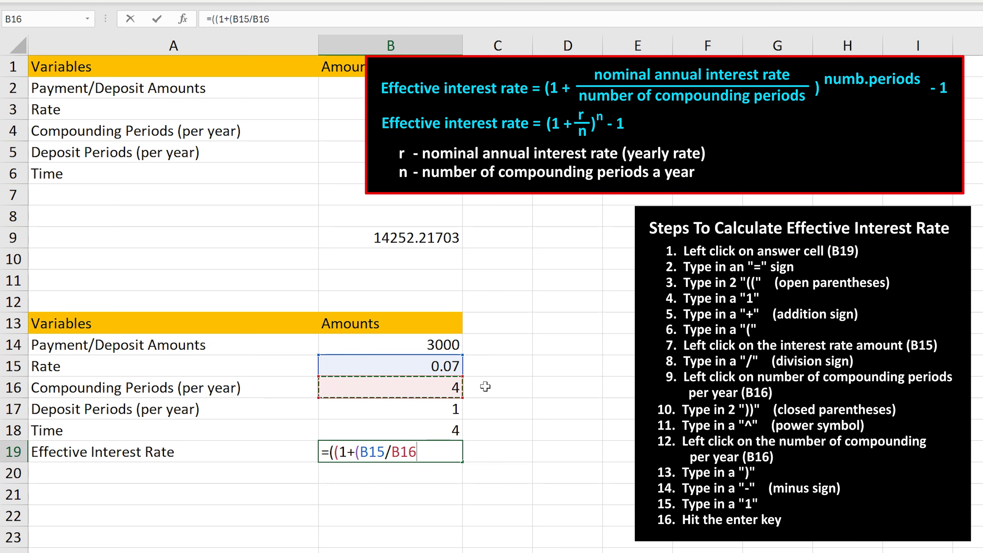
text()))
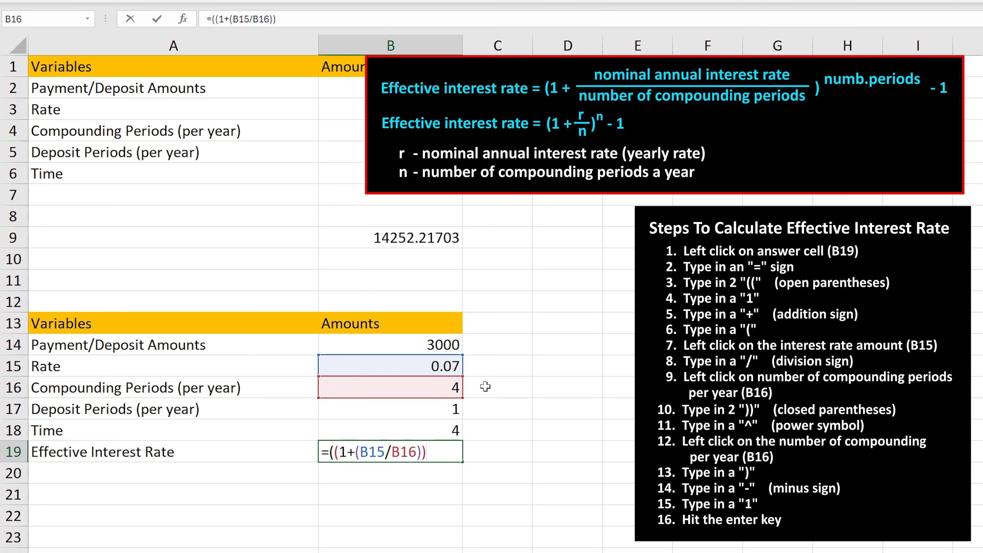
text(^)
click(432, 387)
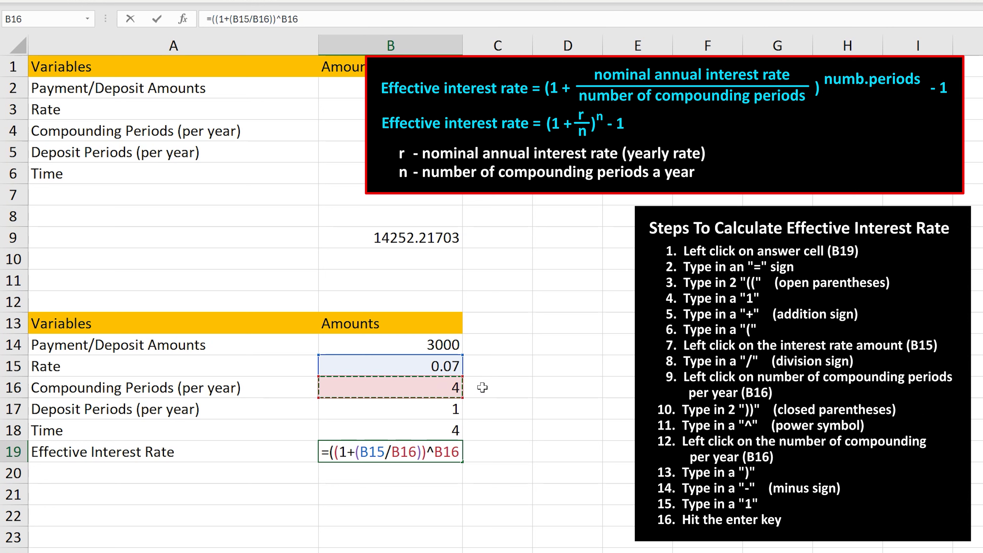
text())
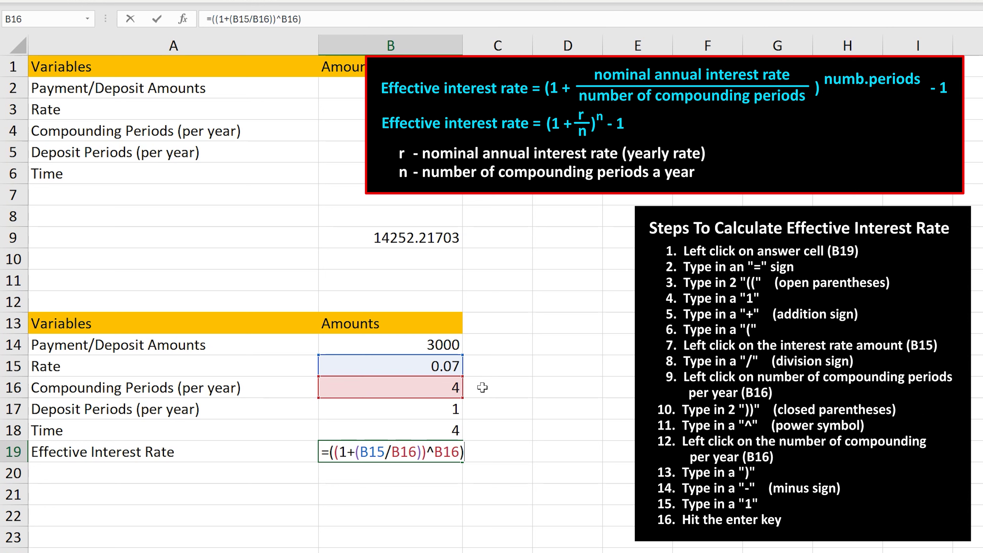
text(-1)
key(Return)
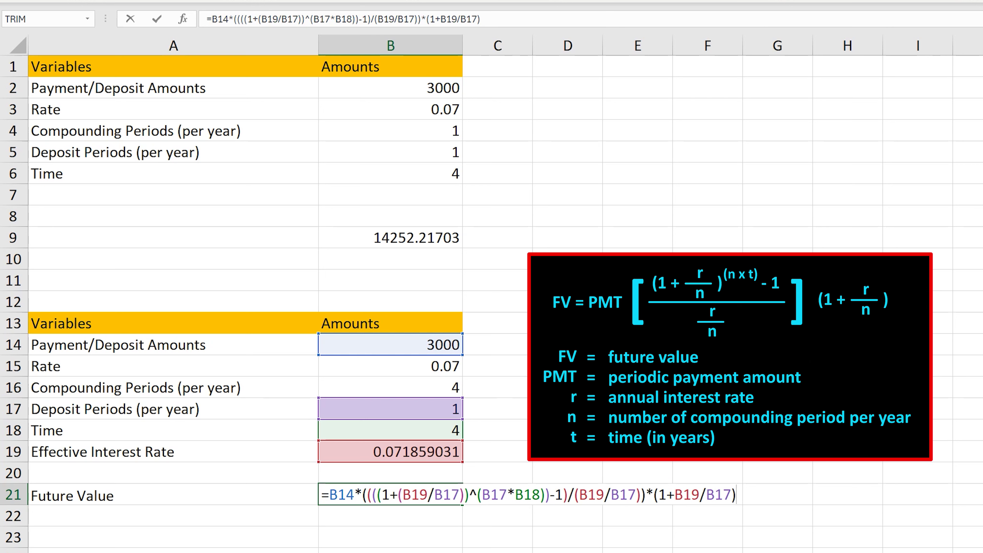
Commit the future value formula =B14*((((1+(B19/B17))^(B17*B18))-1)/(B19/B17))*(1+B19/B17) in B21 and the effective rate formula =((1+(F3/F4))^F4)-1 in F7.
key(Return)
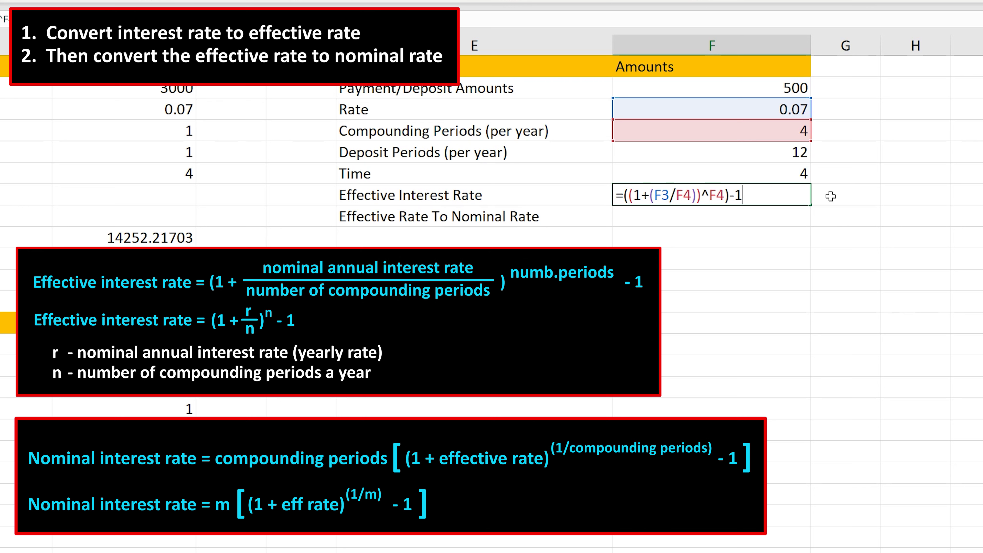
key(Return)
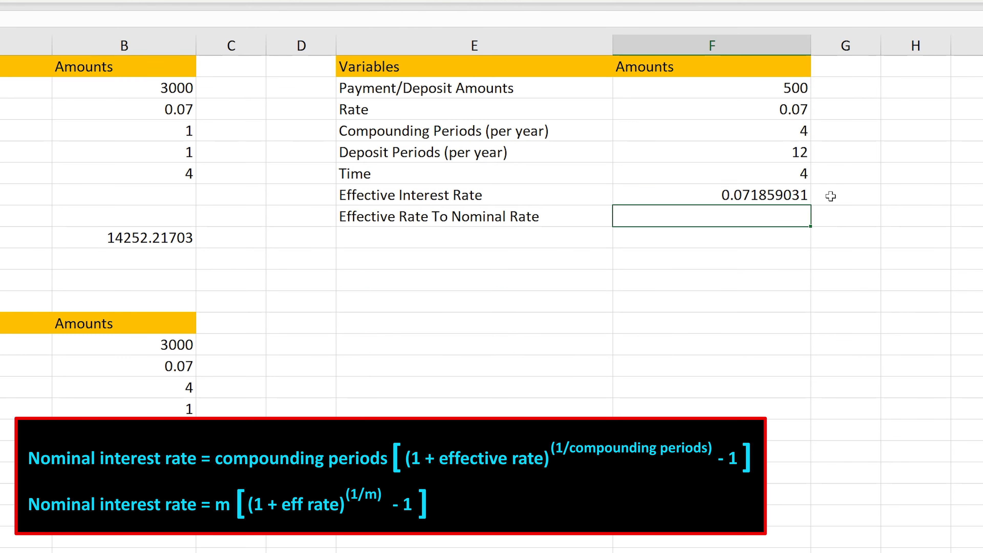
Calculate the Effective Rate To Nominal Rate in cell F8 with the formula =F5*(((1+F7)^(1/F5))-1).
click(733, 264)
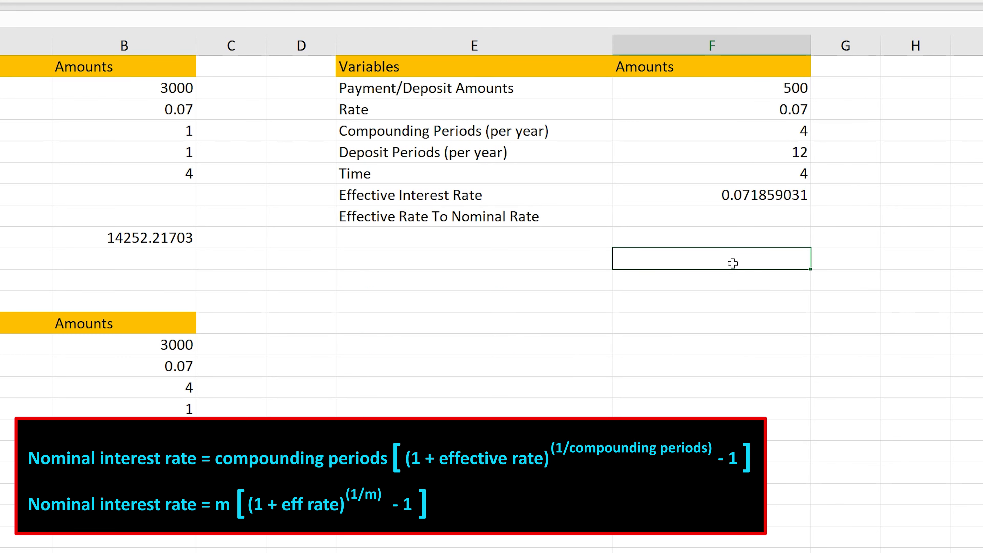
click(724, 219)
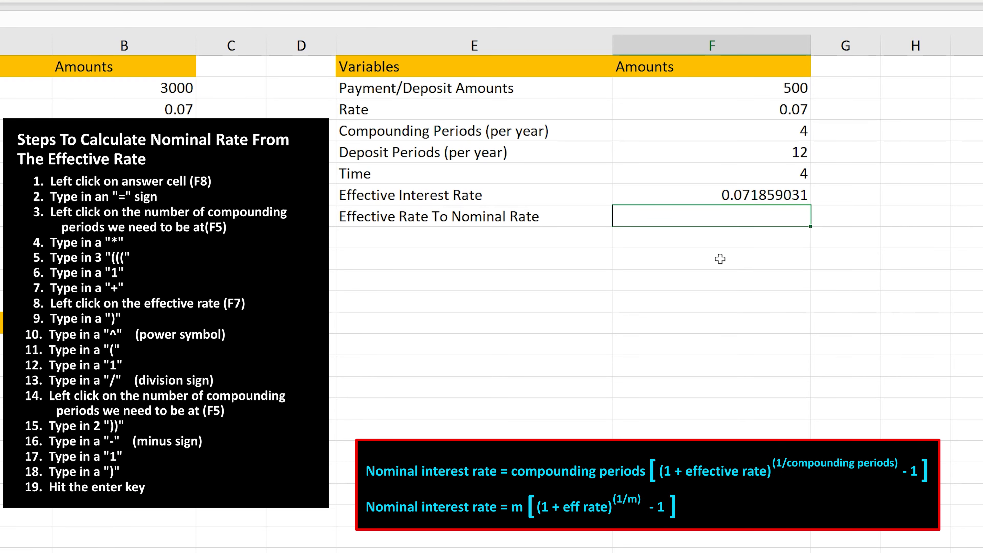
text(=)
click(726, 153)
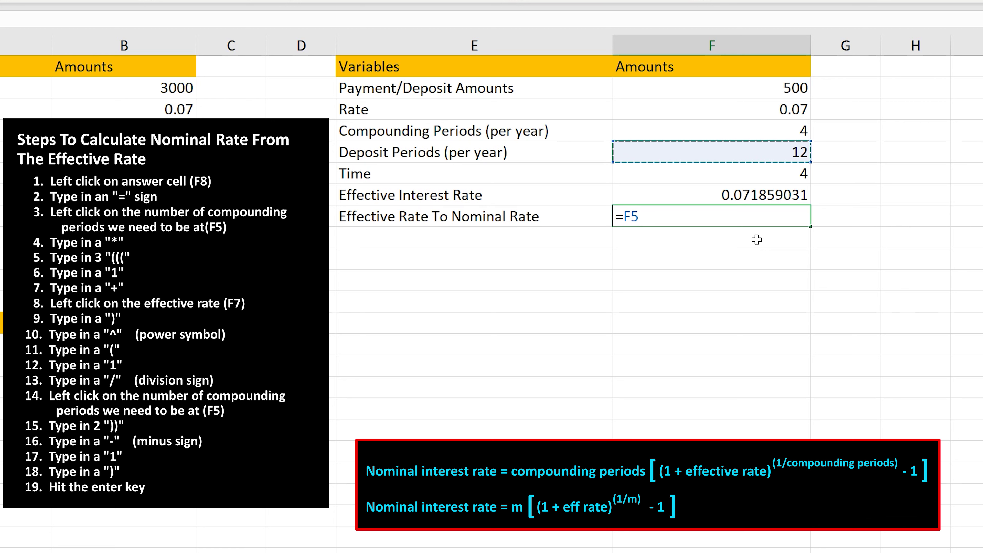
text(*)
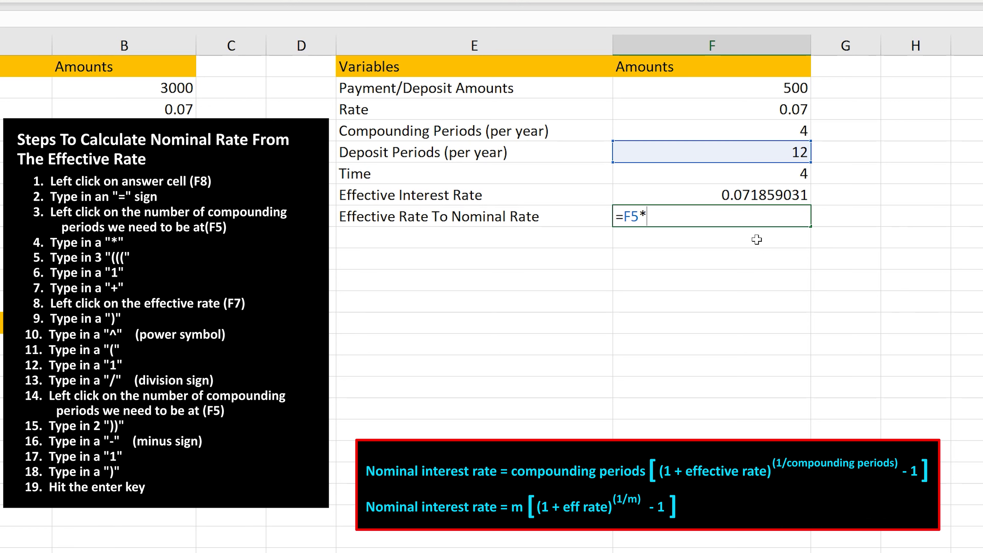
text((((1+)
click(755, 195)
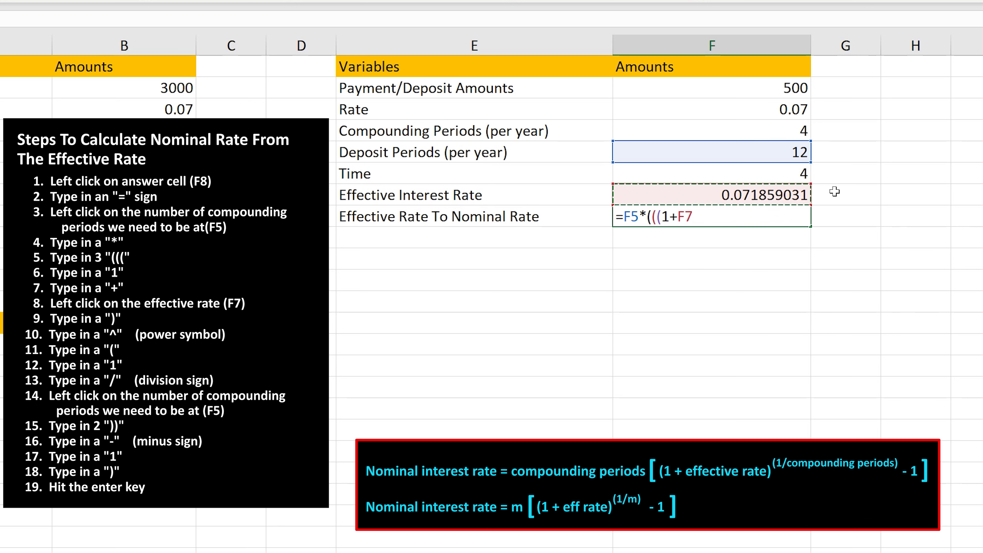
text()^)
text((1/)
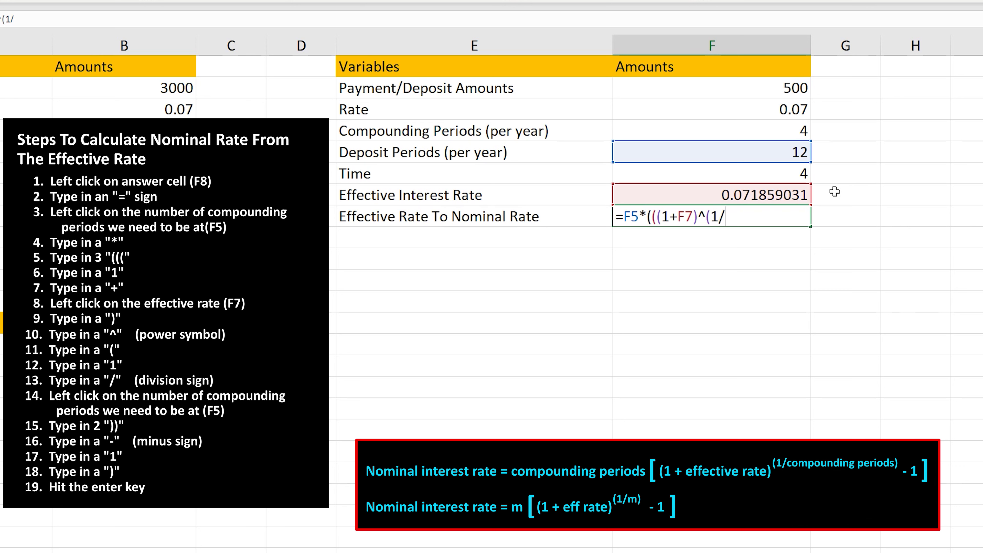
click(763, 147)
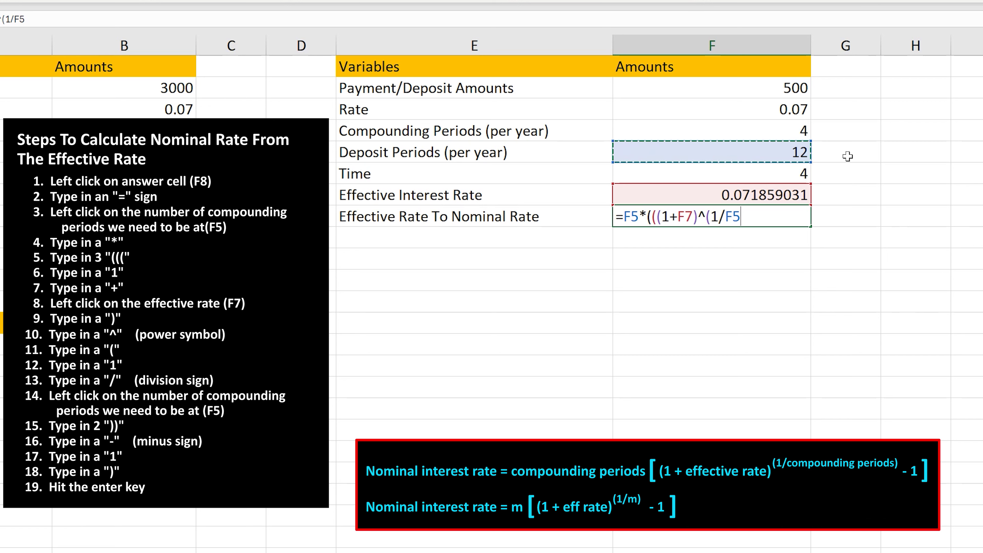
text()))
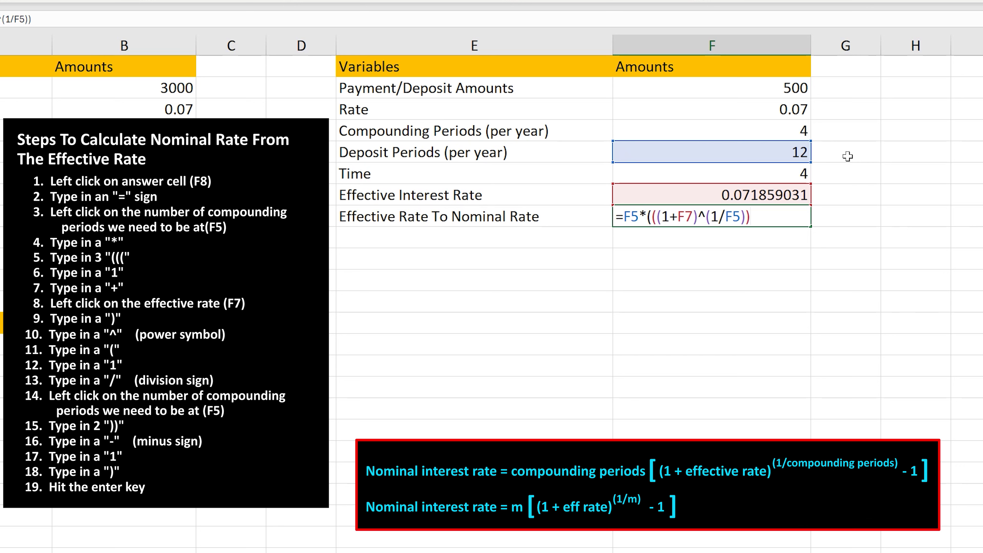
text(-1))
key(Return)
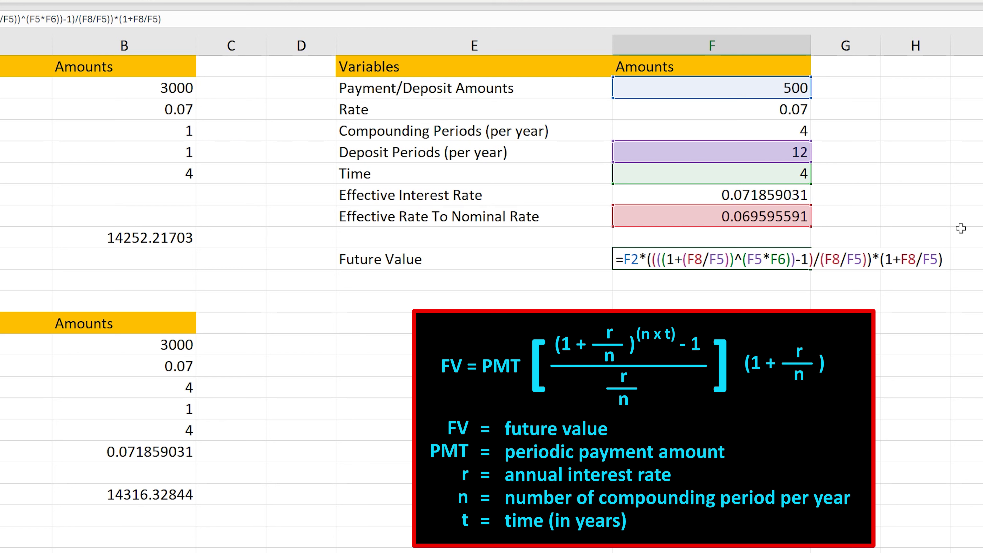
Commit the future value formula =F2*((((1+(F8/F5))^(F5*F6))-1)/(F8/F5))*(1+F8/F5) in cell F10.
key(Return)
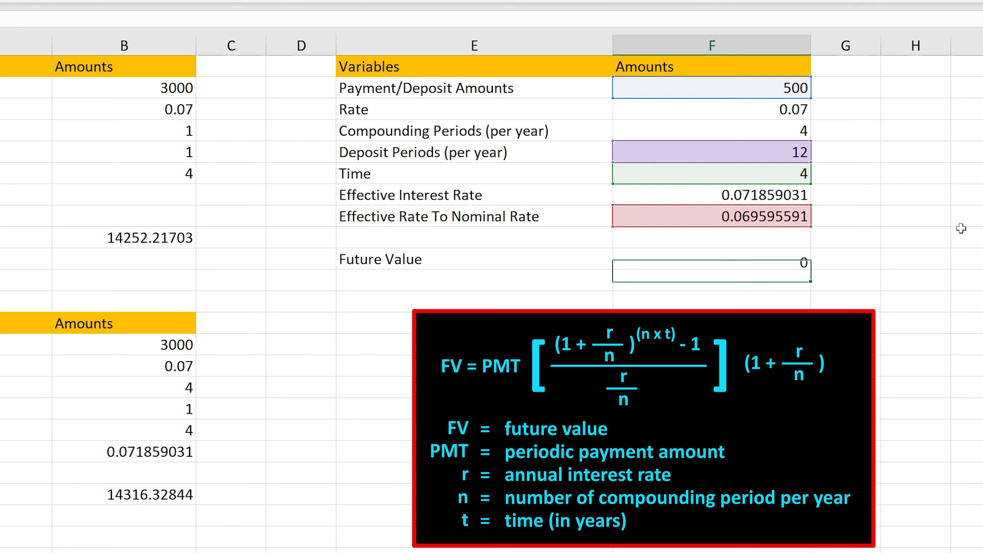